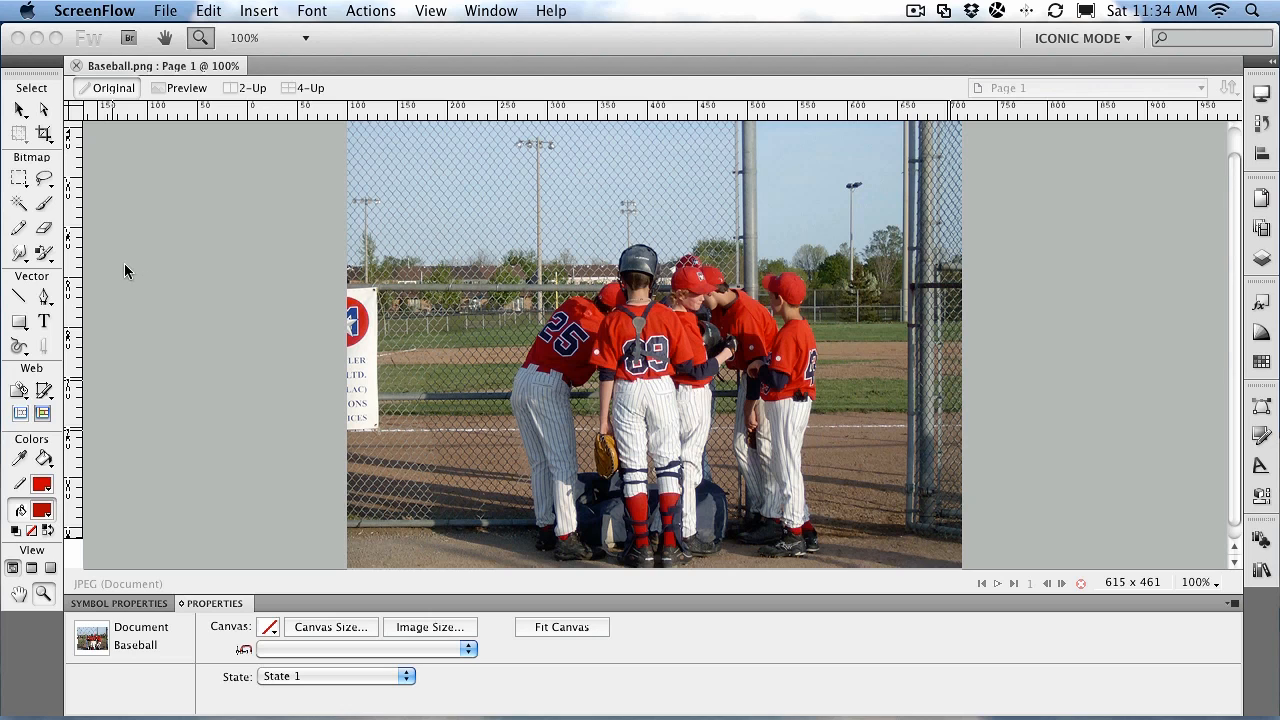
Activate the Replace Color tool with a brush size of 10, keeping Swatch as the source colour mode
left_click(45, 258)
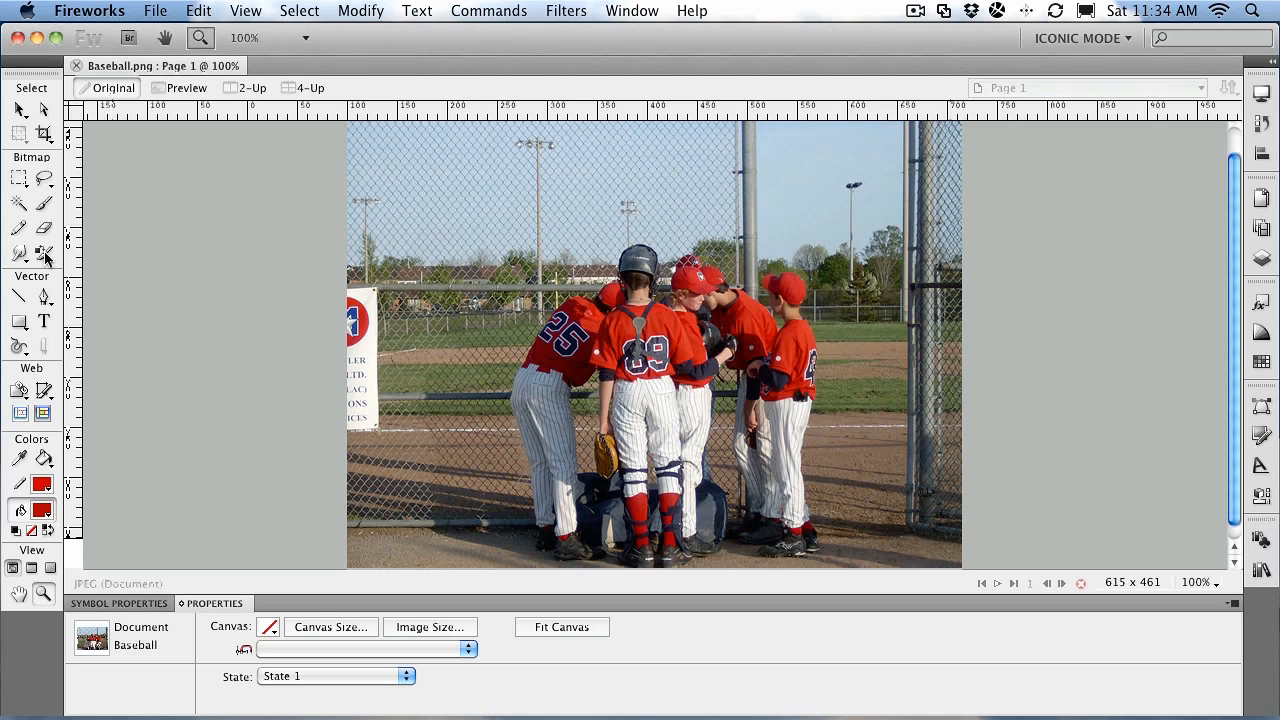
left_click(44, 257)
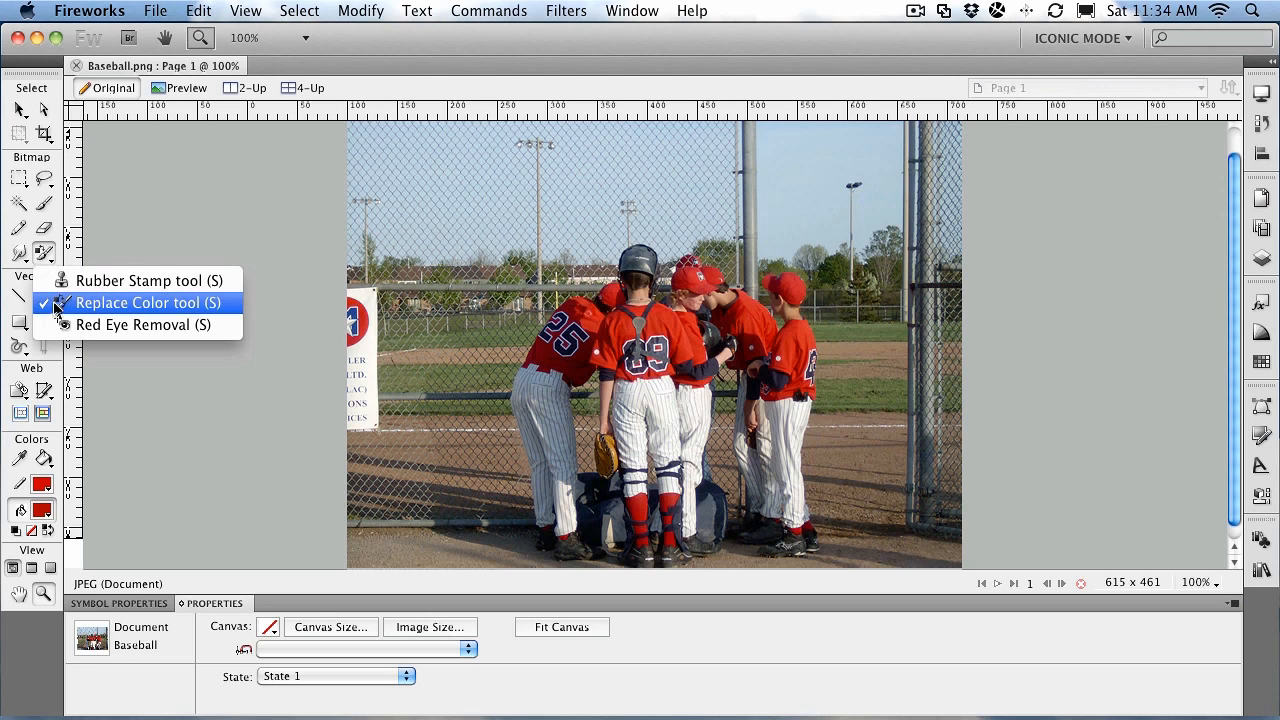
left_click(60, 305)
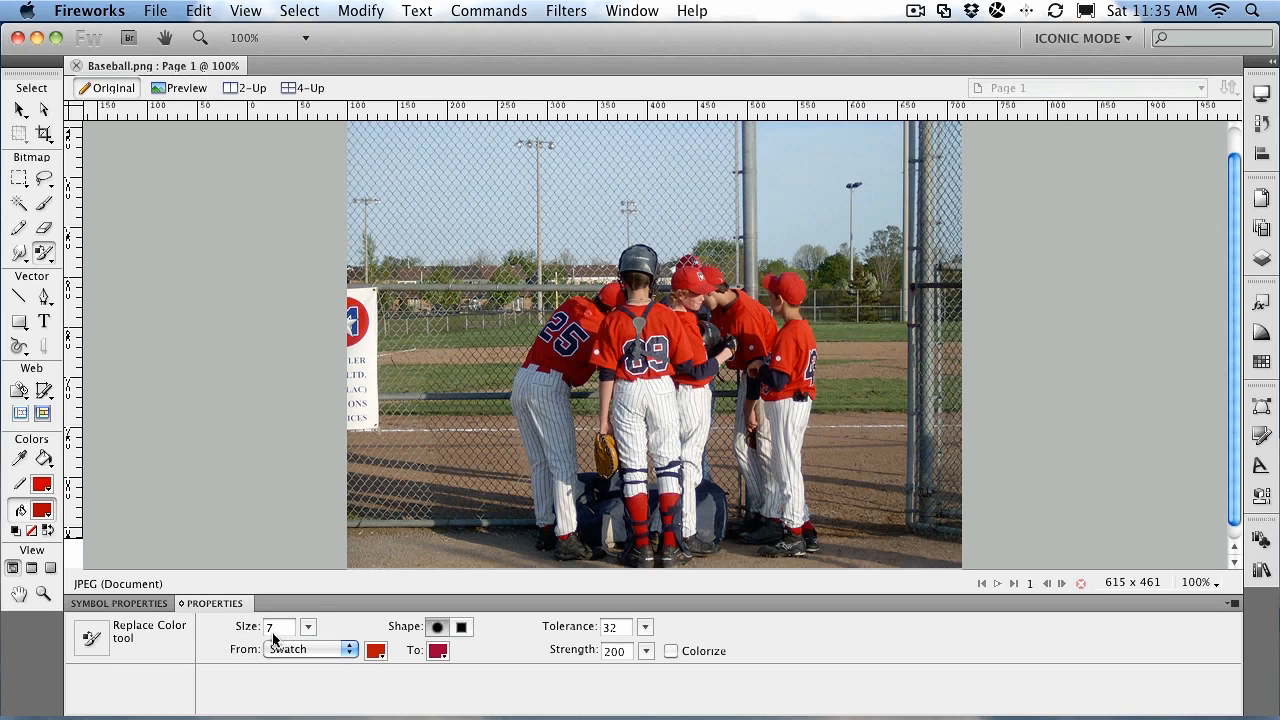
left_click_drag(308, 627, 310, 628)
left_click(347, 650)
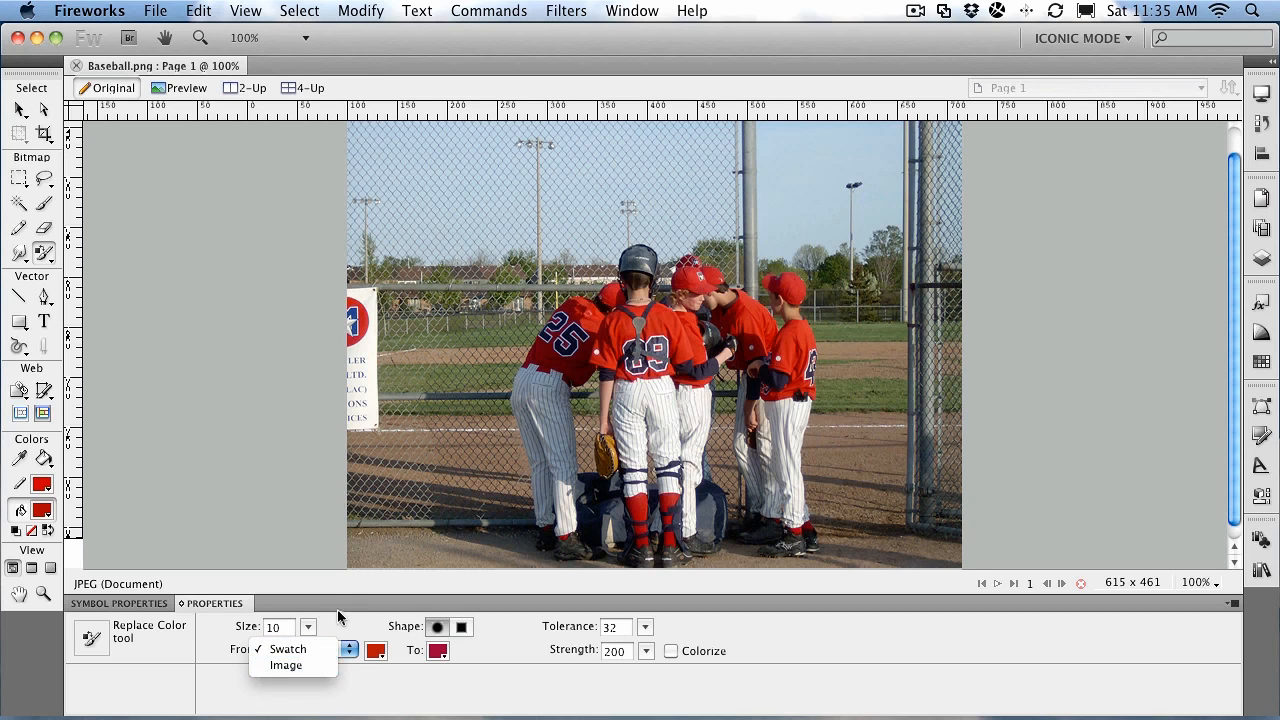
left_click(338, 613)
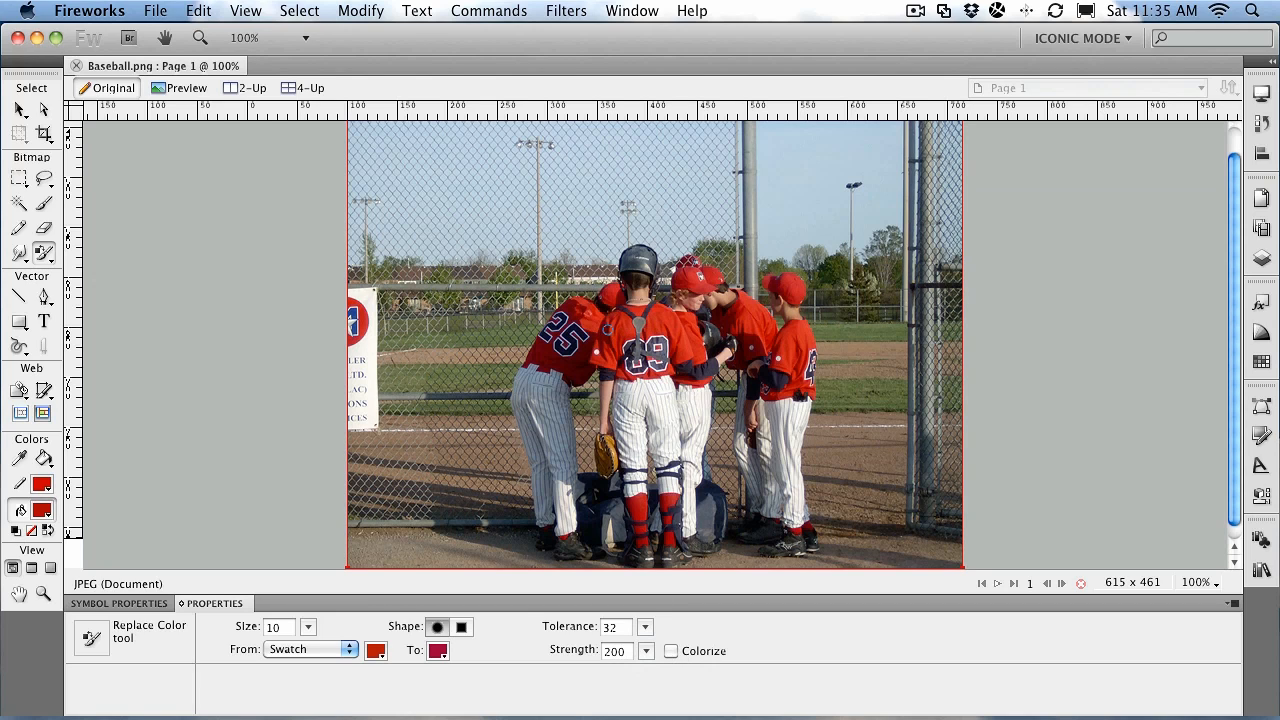
Sample the red of the player 89 jersey as the colour to replace and choose dark blue as the replacement
left_click(375, 651)
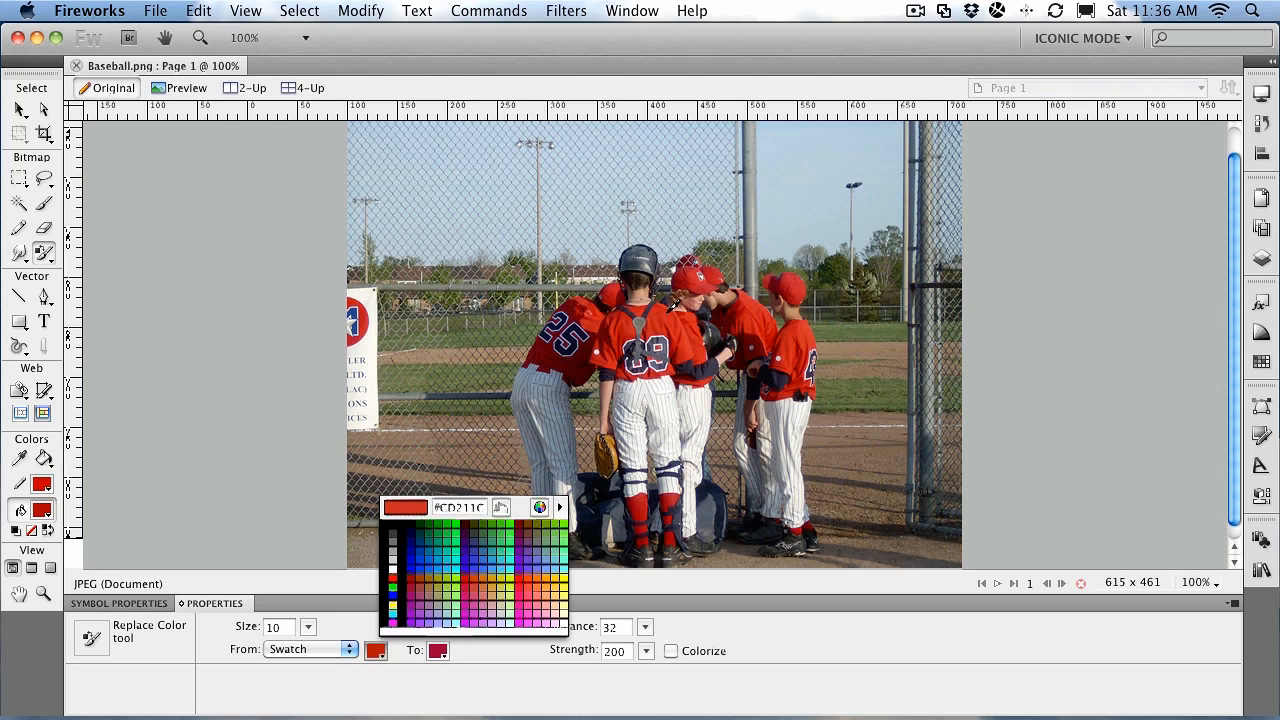
left_click(673, 305)
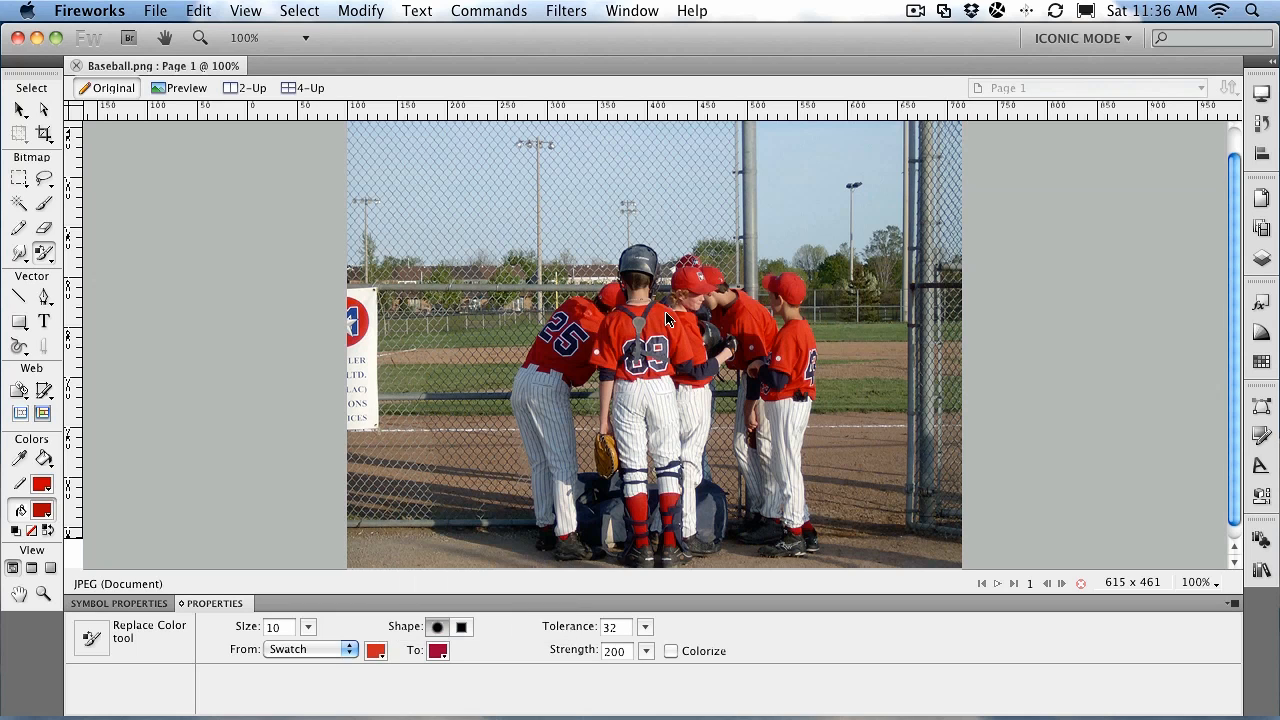
left_click(438, 651)
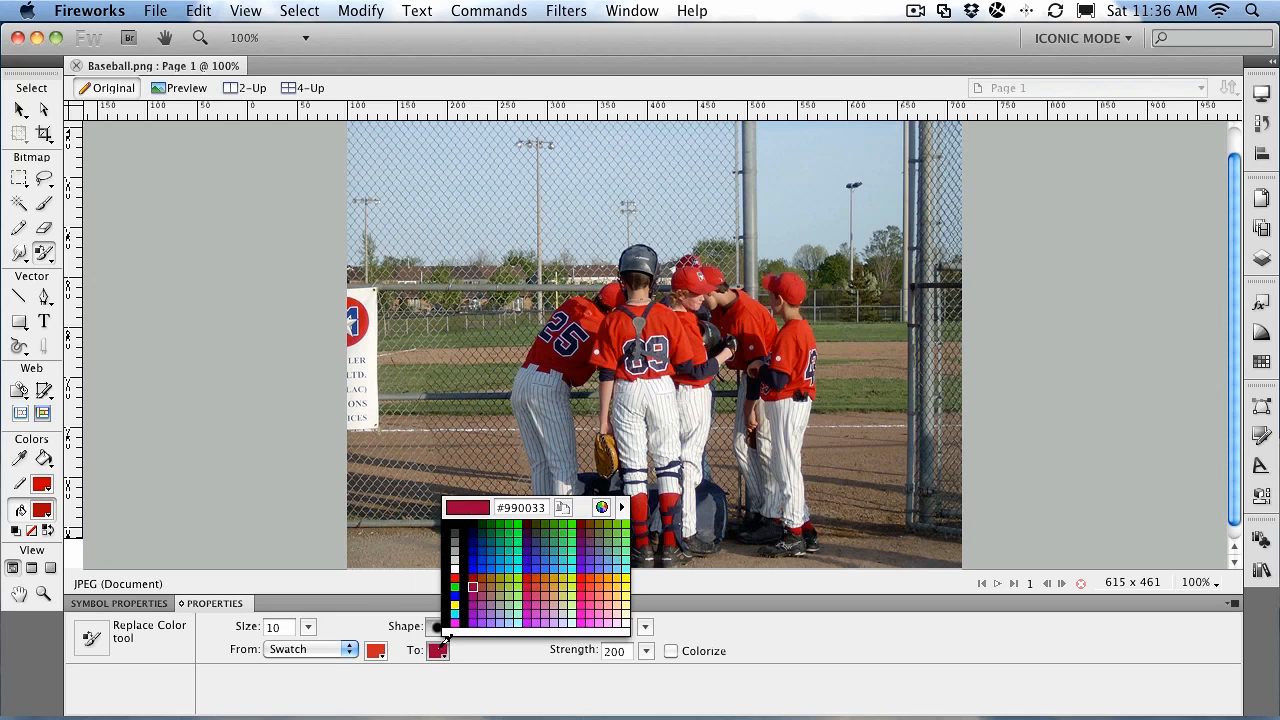
left_click(474, 549)
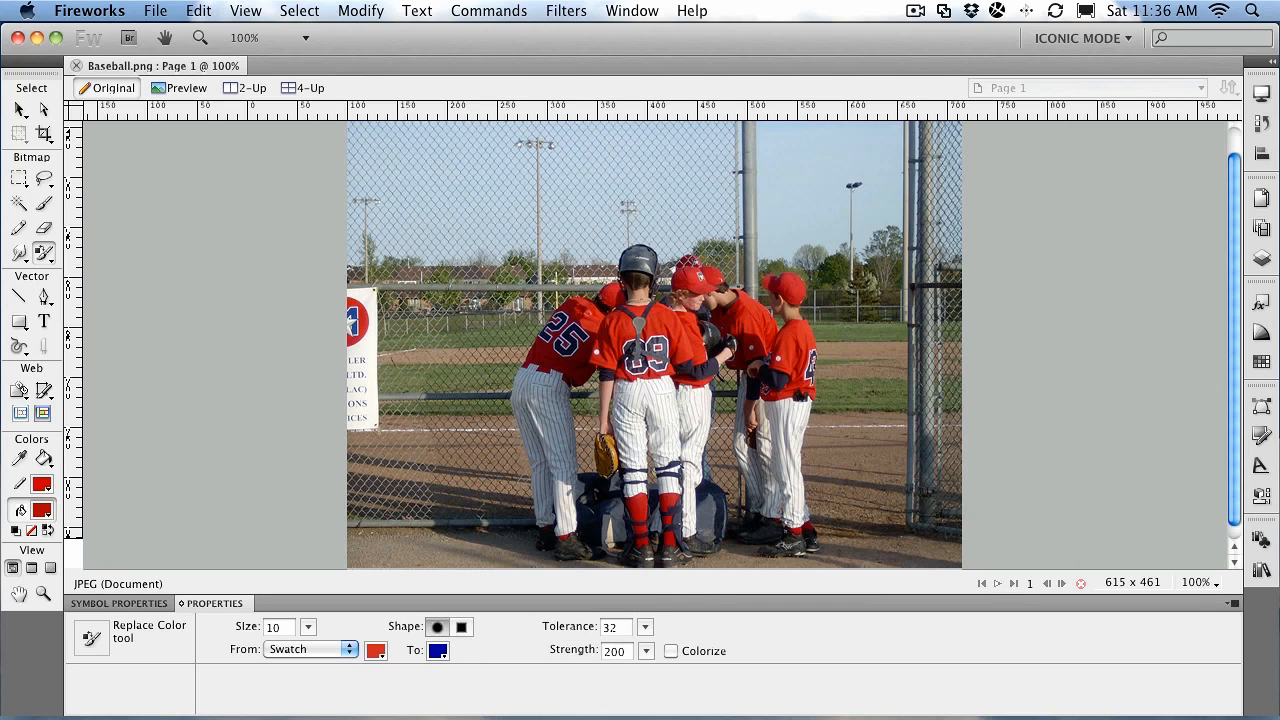
Recolour the shoulders, sleeves and upper back of the player 89 jersey from red to blue with Replace Color
left_click(43, 593)
left_click_drag(582, 292, 715, 400)
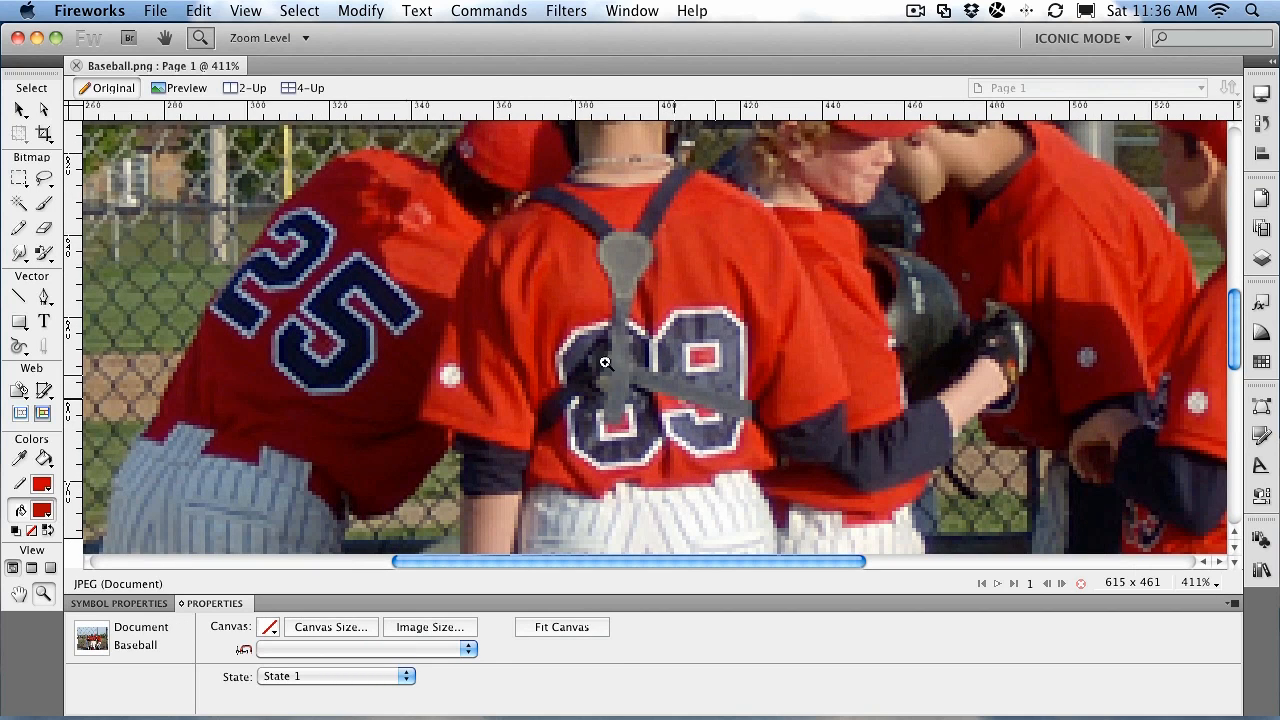
left_click(45, 255)
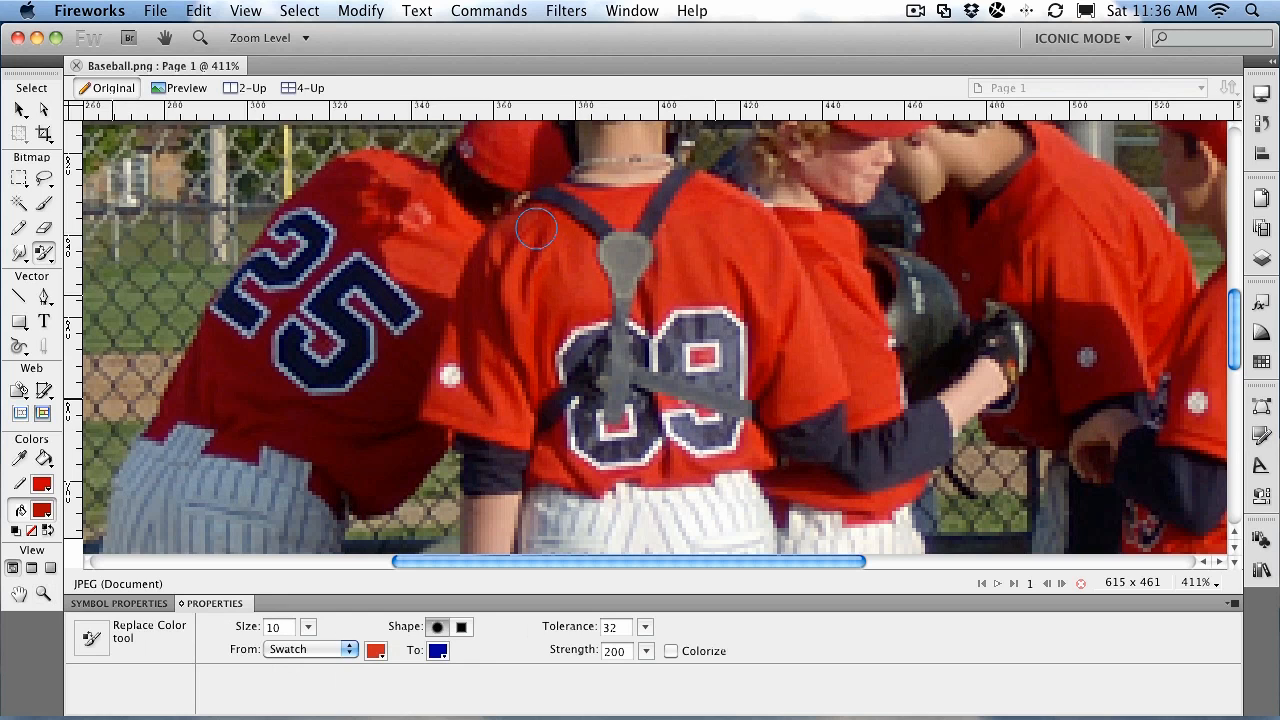
mouse_move(537, 222)
left_mouse_down()
mouse_move(480, 288)
mouse_move(484, 267)
mouse_move(437, 409)
mouse_move(519, 431)
mouse_move(544, 332)
mouse_move(587, 297)
mouse_move(580, 259)
mouse_move(554, 237)
mouse_move(484, 380)
mouse_move(507, 374)
mouse_move(558, 284)
mouse_move(646, 307)
mouse_move(744, 295)
mouse_move(763, 318)
mouse_move(768, 405)
mouse_move(808, 392)
mouse_move(805, 318)
mouse_move(772, 258)
mouse_move(688, 192)
mouse_move(563, 193)
mouse_move(718, 245)
mouse_move(668, 264)
mouse_move(578, 236)
left_mouse_up()
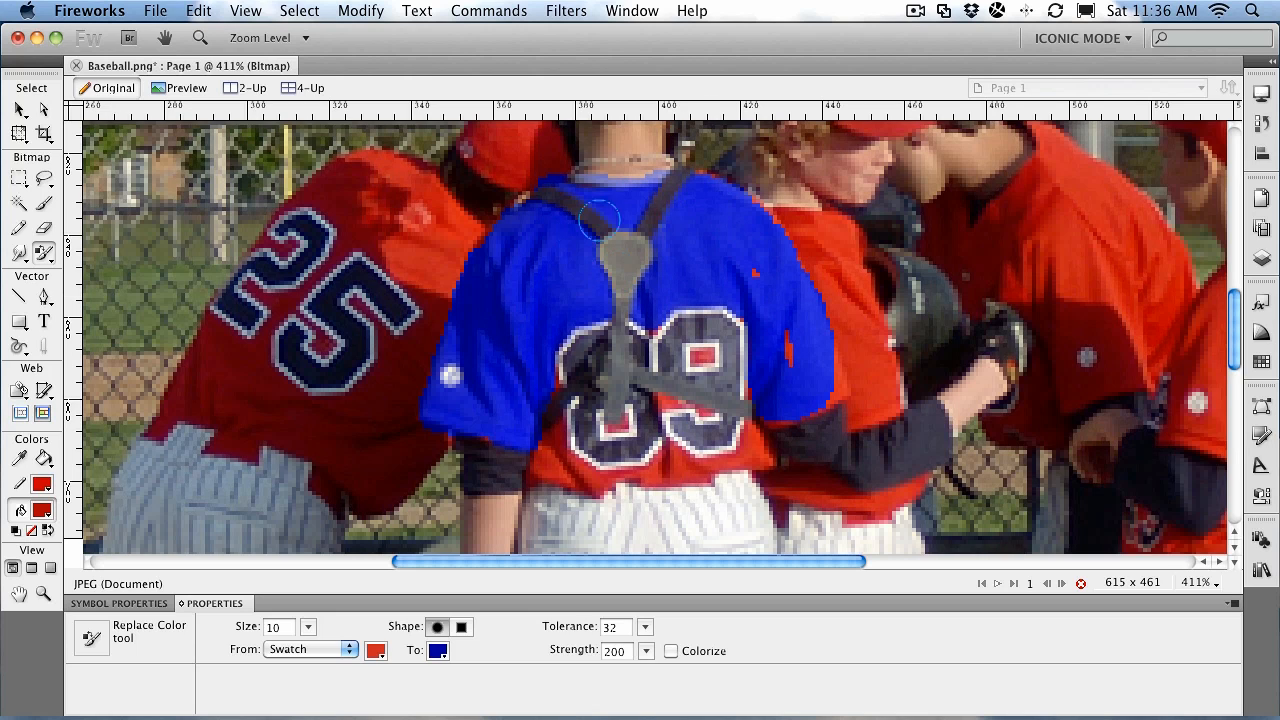
mouse_move(636, 192)
left_mouse_down()
mouse_move(725, 237)
mouse_move(791, 366)
mouse_move(831, 381)
mouse_move(840, 350)
mouse_move(812, 340)
left_mouse_up()
Reduce the brush size to 6 and recolour the remaining red inside and around the number 89 and along the jersey's hem
left_click(308, 627)
left_click_drag(308, 632, 308, 631)
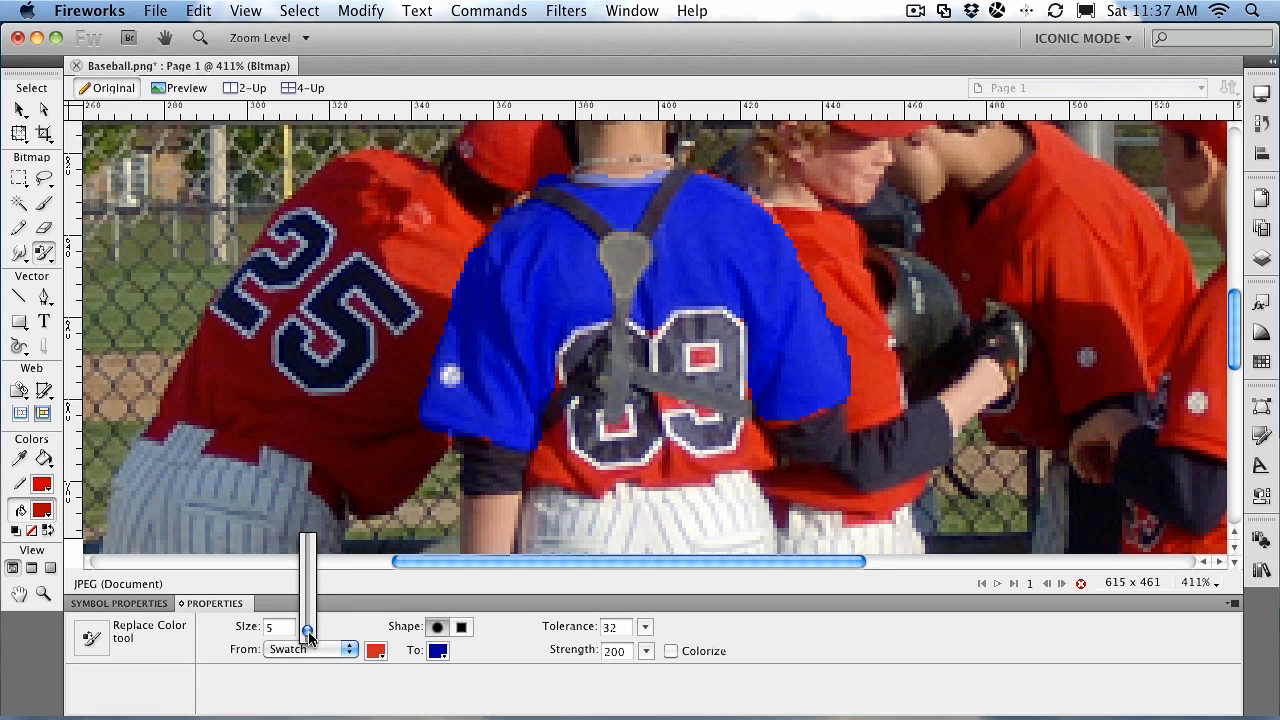
left_click(701, 355)
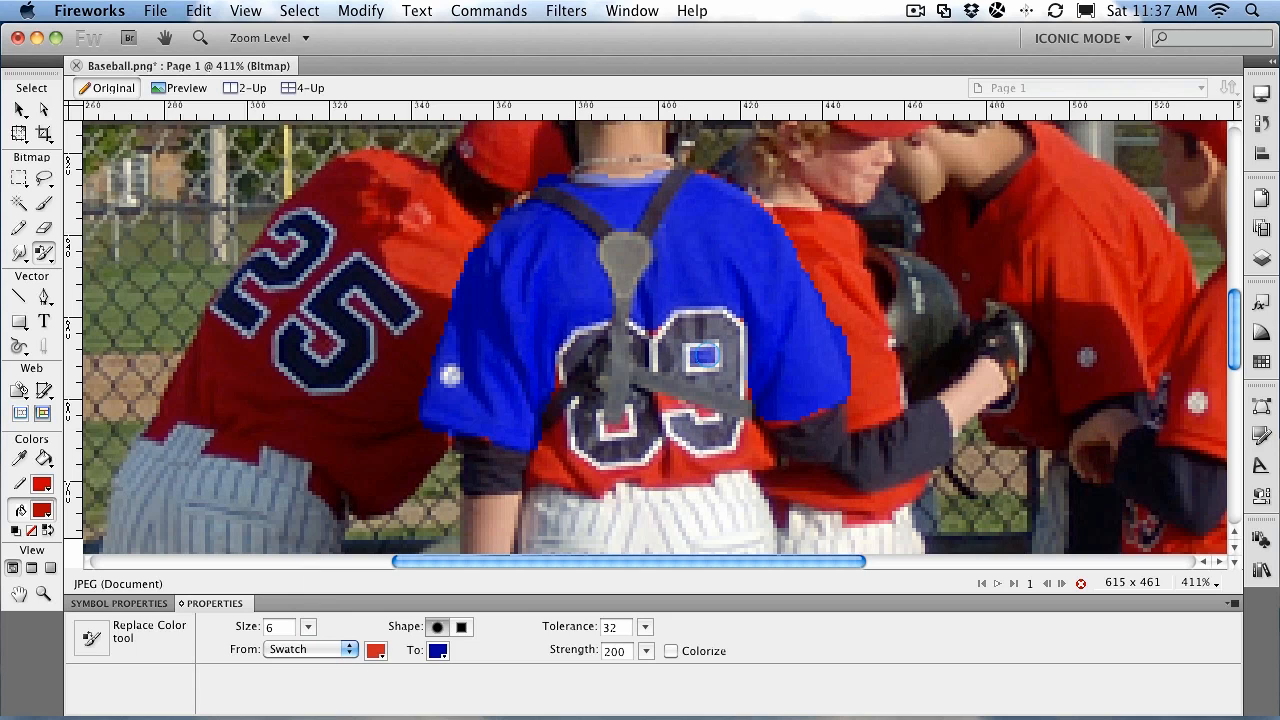
left_click(619, 423)
mouse_move(554, 387)
left_mouse_down()
mouse_move(572, 462)
mouse_move(620, 477)
mouse_move(662, 453)
mouse_move(708, 468)
mouse_move(748, 460)
mouse_move(762, 452)
mouse_move(752, 420)
mouse_move(819, 400)
mouse_move(744, 395)
mouse_move(698, 411)
mouse_move(661, 400)
mouse_move(658, 425)
mouse_move(687, 455)
mouse_move(718, 460)
mouse_move(742, 445)
mouse_move(752, 386)
mouse_move(665, 387)
mouse_move(691, 330)
mouse_move(663, 307)
mouse_move(659, 333)
mouse_move(665, 322)
left_mouse_up()
mouse_move(543, 450)
left_mouse_down()
mouse_move(539, 477)
mouse_move(563, 482)
mouse_move(700, 476)
left_mouse_up()
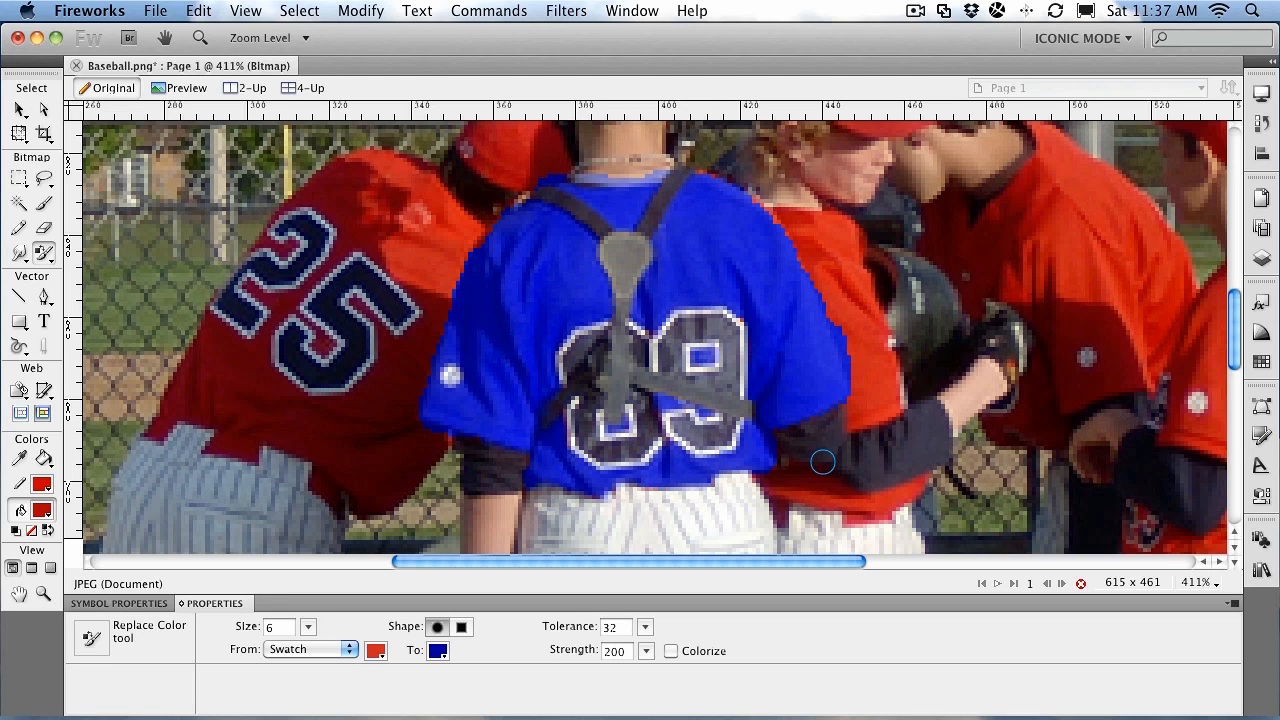
Recolour both red socks of player 89 to blue with the Replace Color tool
key("h")
left_click_drag(676, 471, 676, 463)
scroll(676, 463, "down", 10)
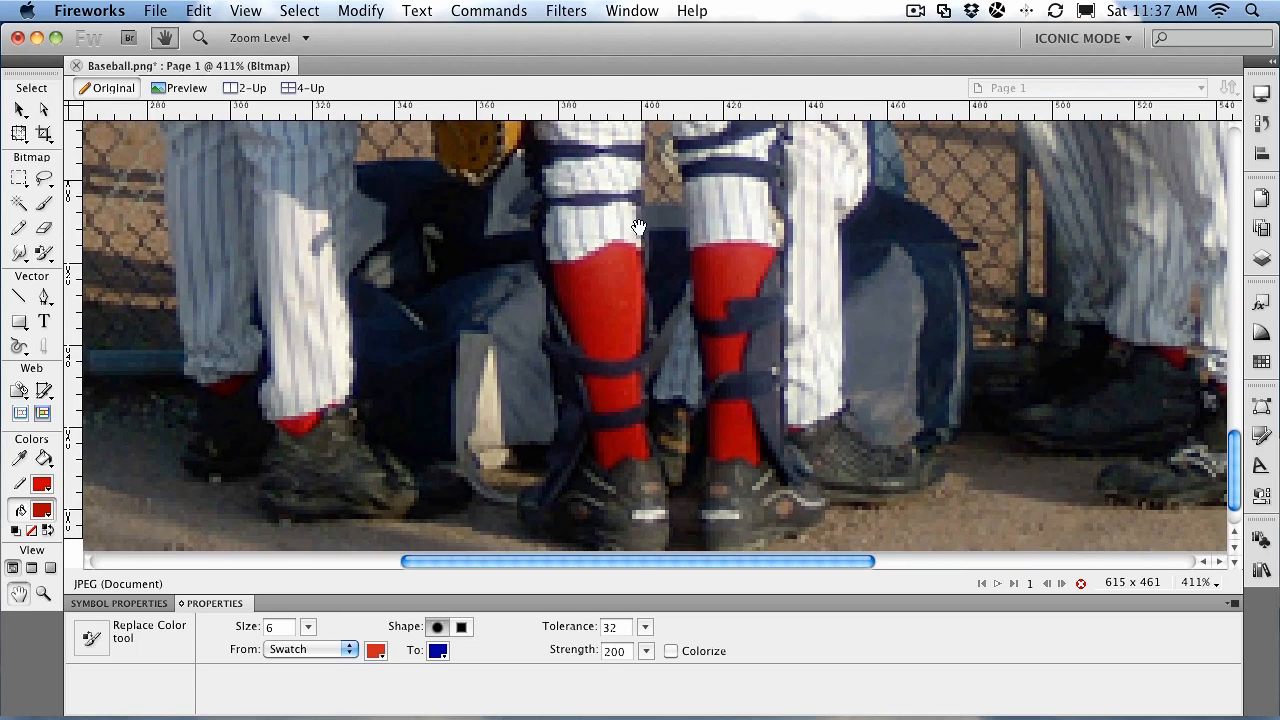
key("s")
mouse_move(559, 273)
left_mouse_down()
mouse_move(610, 453)
mouse_move(629, 446)
mouse_move(631, 397)
mouse_move(643, 447)
mouse_move(630, 250)
mouse_move(570, 267)
mouse_move(607, 277)
mouse_move(611, 292)
mouse_move(591, 311)
mouse_move(610, 439)
mouse_move(627, 297)
left_mouse_up()
mouse_move(699, 250)
left_mouse_down()
mouse_move(783, 253)
mouse_move(762, 275)
mouse_move(748, 334)
mouse_move(748, 453)
mouse_move(716, 449)
mouse_move(720, 405)
mouse_move(724, 428)
mouse_move(732, 415)
mouse_move(702, 273)
mouse_move(711, 259)
mouse_move(746, 276)
mouse_move(727, 292)
mouse_move(730, 353)
mouse_move(714, 358)
mouse_move(697, 264)
left_mouse_up()
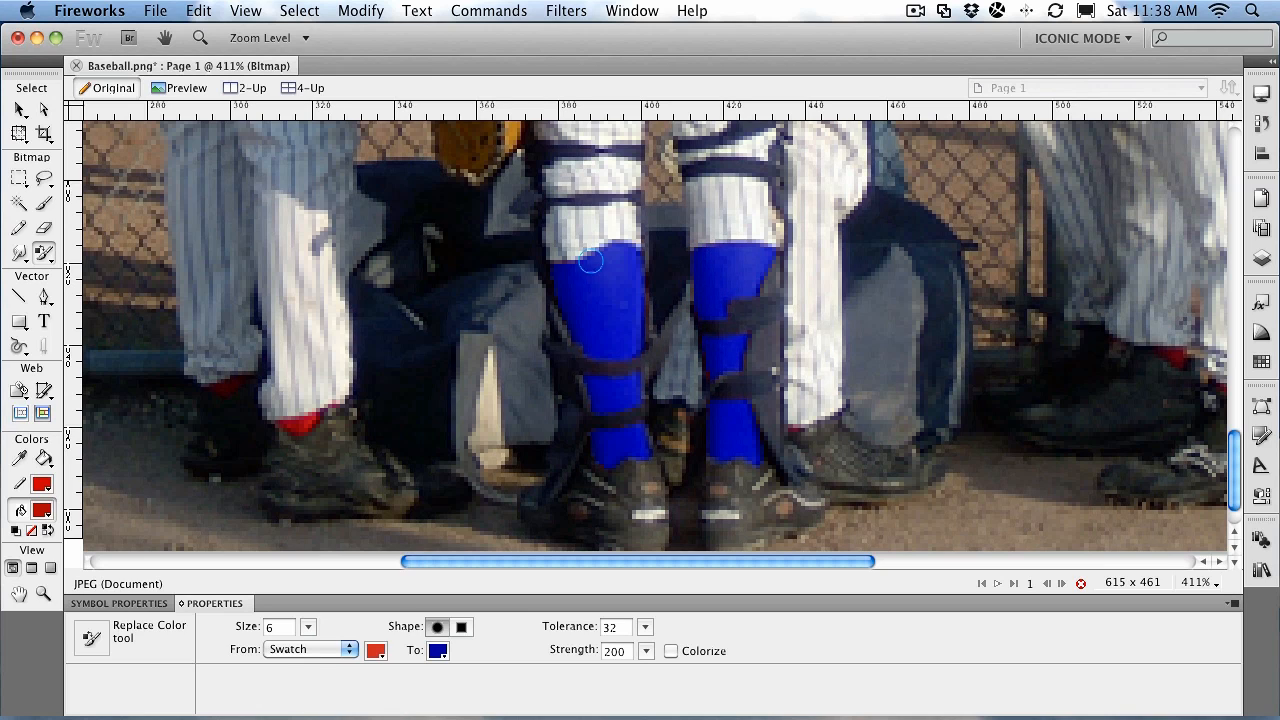
Recolour the red cap of the player beside number 89 to blue, including its brim, with the Replace Color tool
double_click(42, 594)
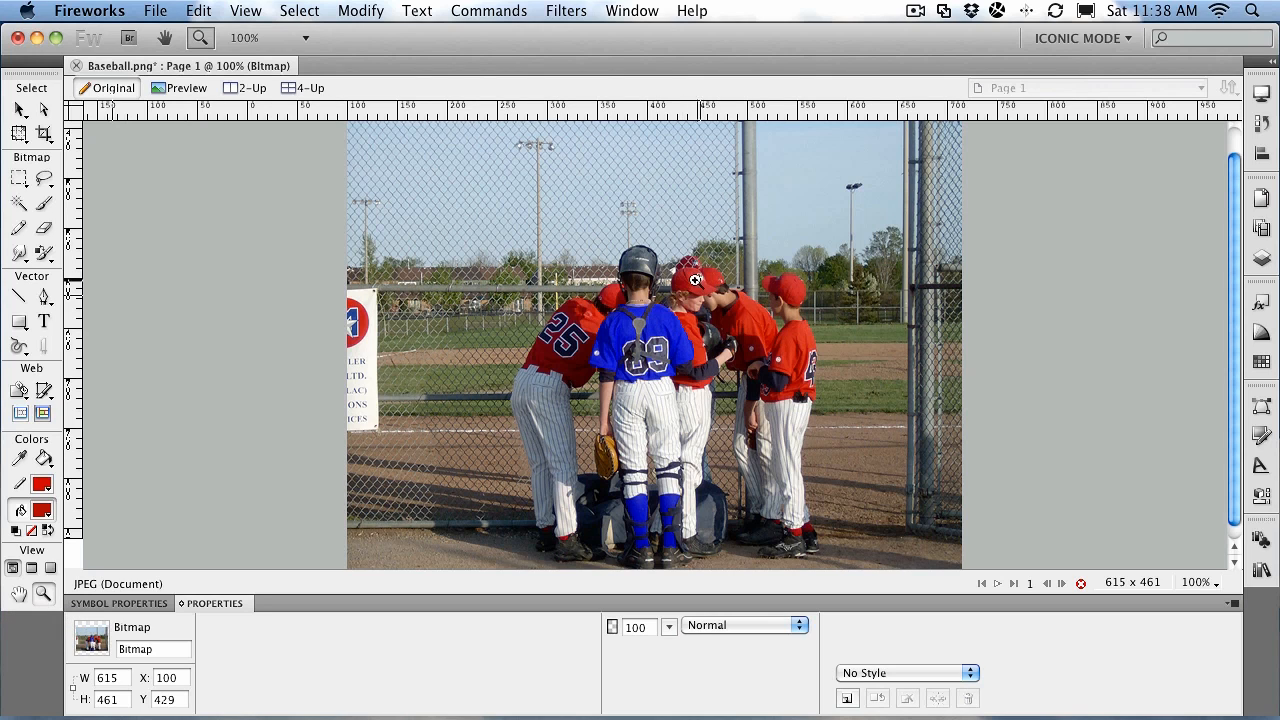
left_click_drag(664, 262, 756, 338)
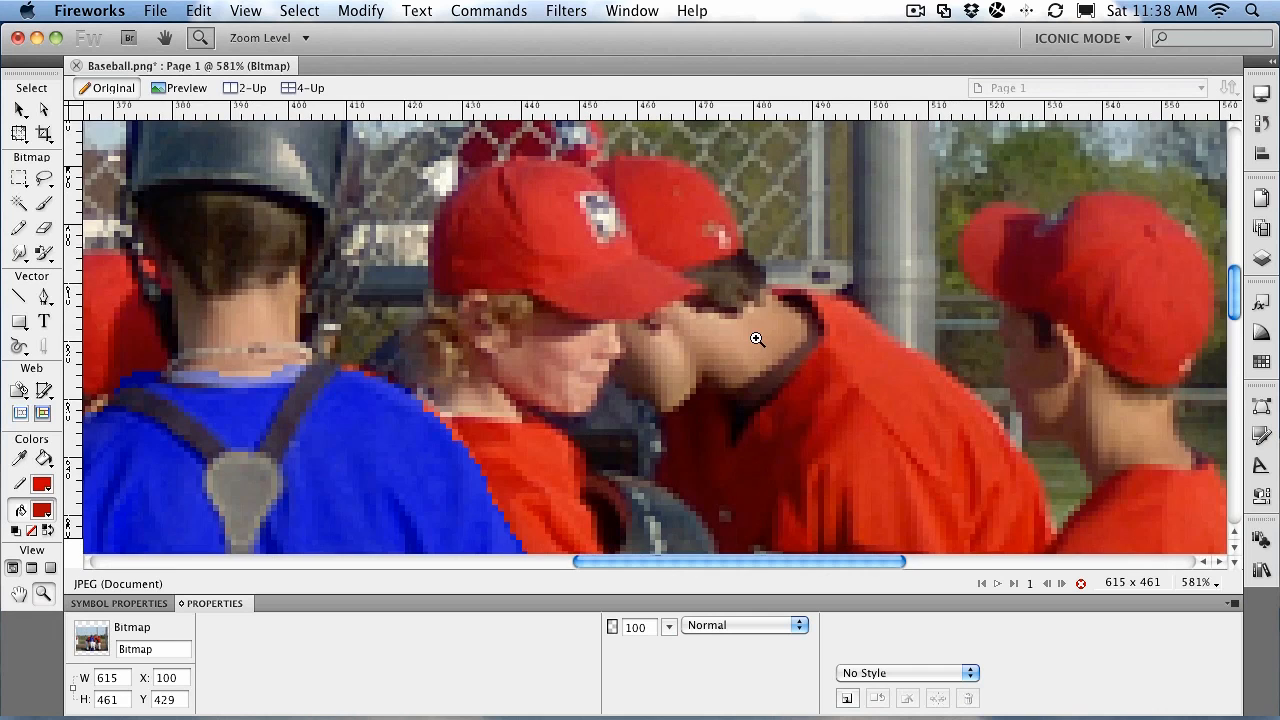
left_click(43, 253)
mouse_move(508, 183)
left_mouse_down()
mouse_move(457, 224)
mouse_move(445, 273)
mouse_move(466, 193)
mouse_move(536, 170)
mouse_move(589, 186)
mouse_move(628, 265)
mouse_move(672, 289)
mouse_move(586, 296)
mouse_move(464, 273)
mouse_move(495, 211)
mouse_move(553, 197)
mouse_move(591, 277)
mouse_move(499, 235)
mouse_move(554, 249)
mouse_move(549, 233)
mouse_move(492, 213)
mouse_move(439, 242)
left_mouse_up()
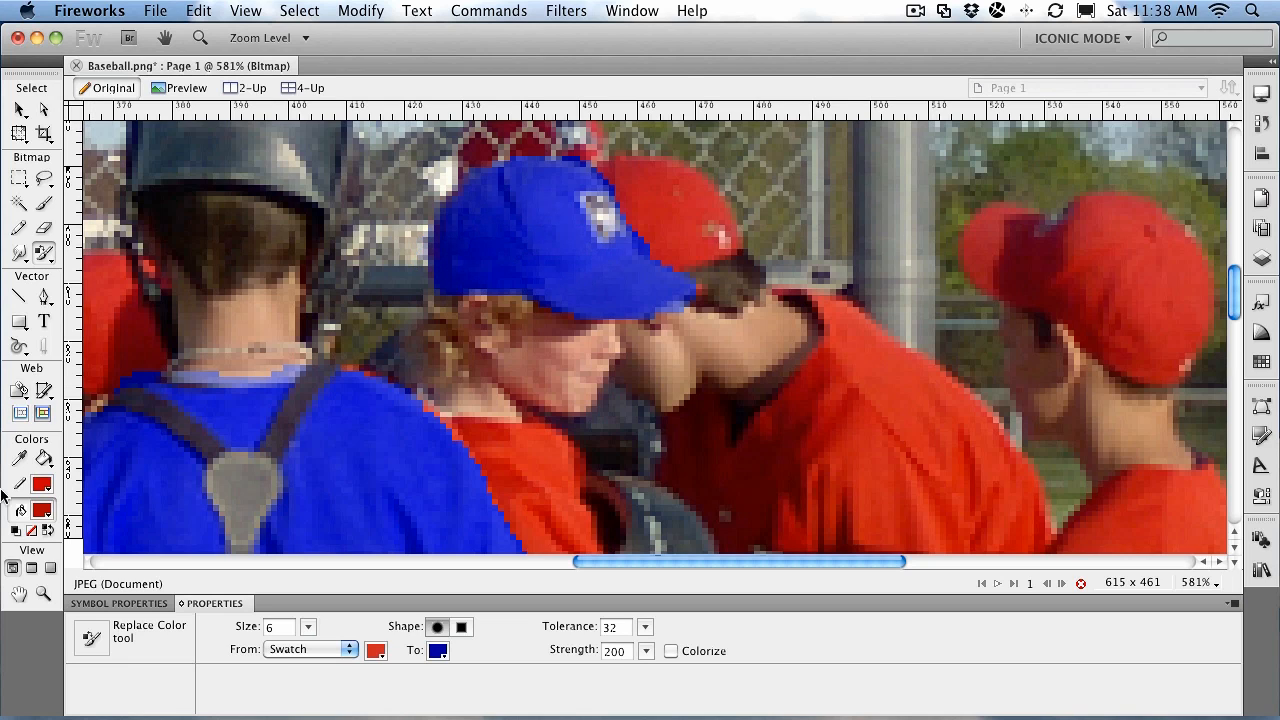
double_click(42, 593)
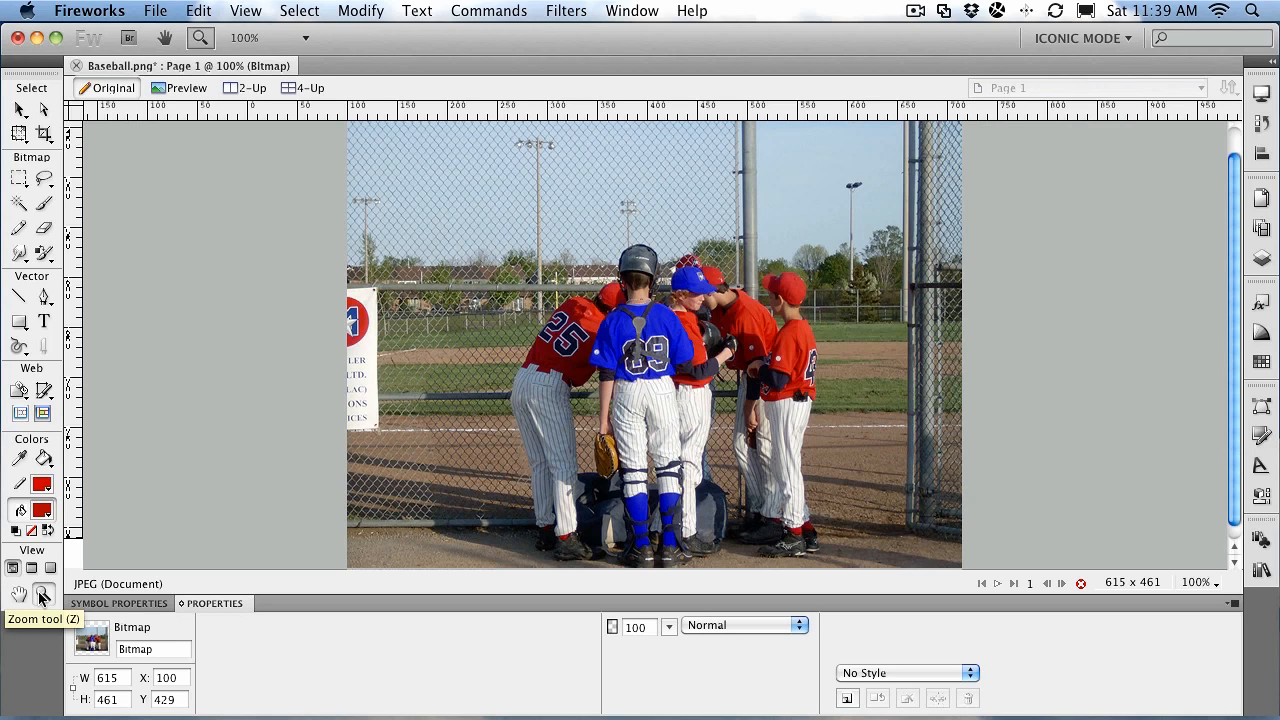
left_click(37, 255)
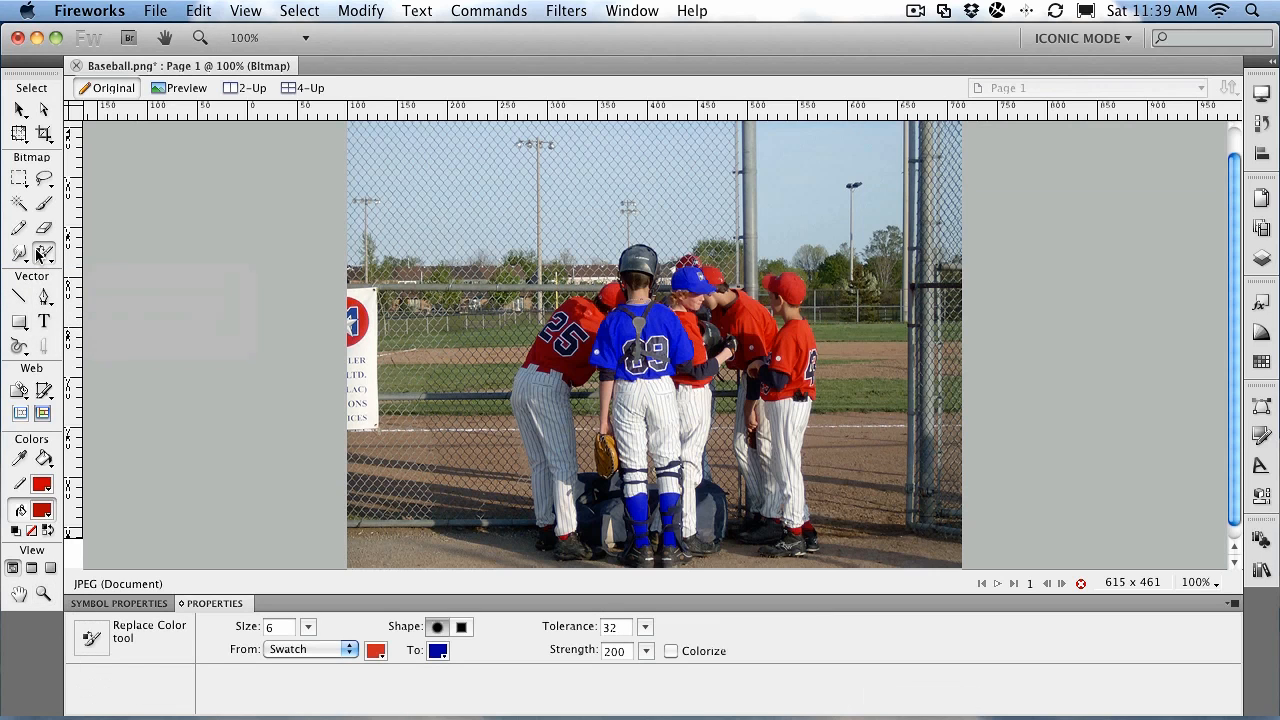